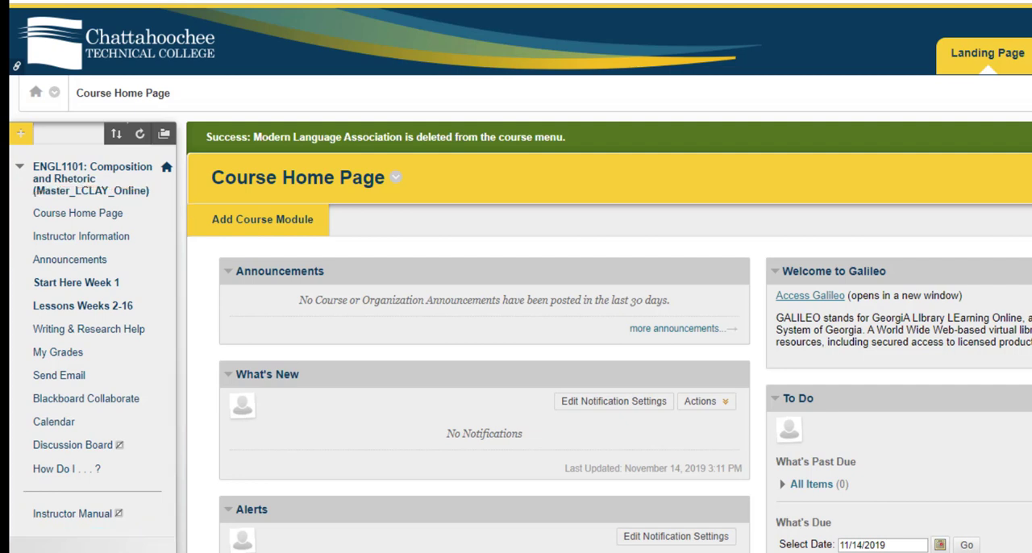
Add a content area named Weekly Assignments to the course menu and make it available to users
{"action": "left_click", "coordinate": [20, 135]}
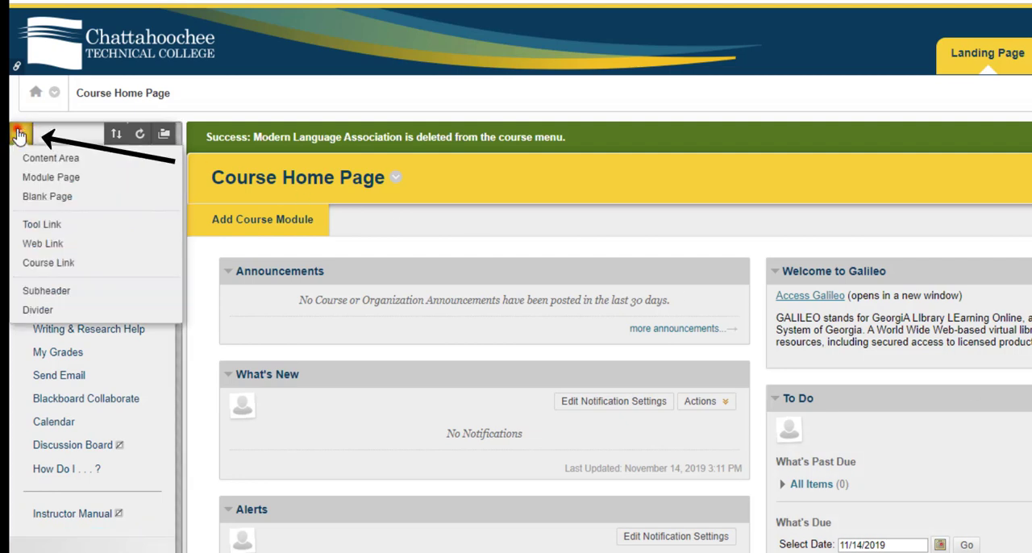
{"action": "left_click", "coordinate": [19, 135]}
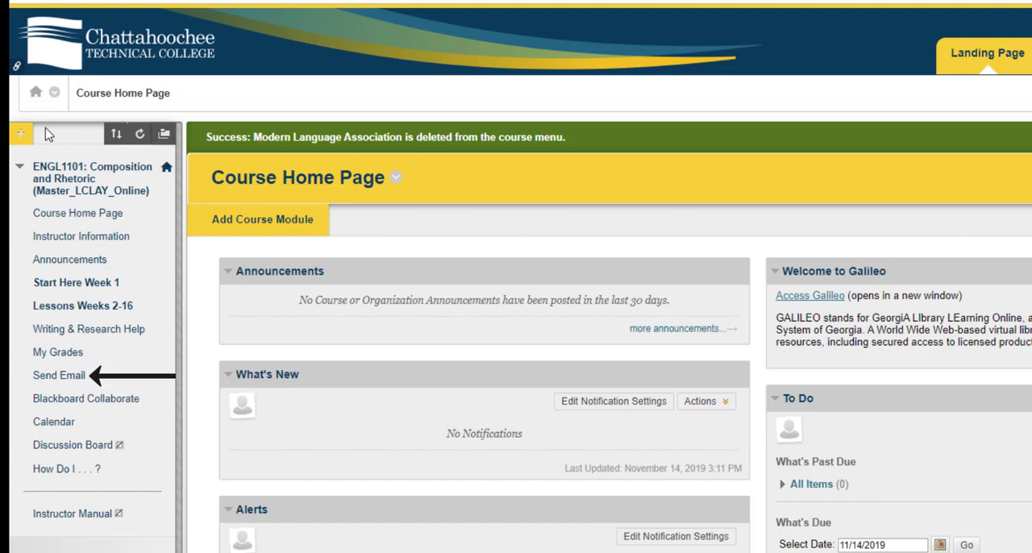
{"action": "left_click", "coordinate": [23, 134]}
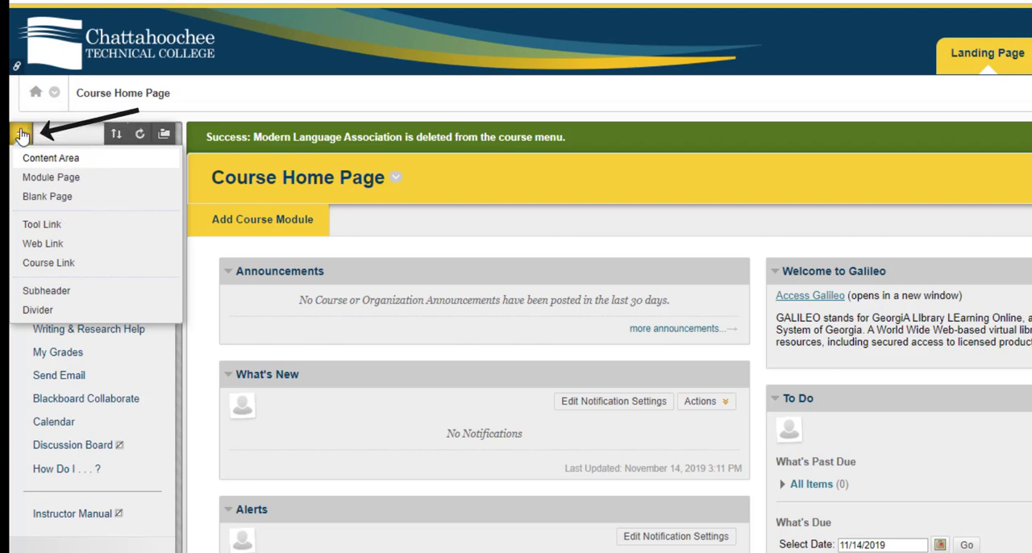
{"action": "left_click", "coordinate": [36, 165]}
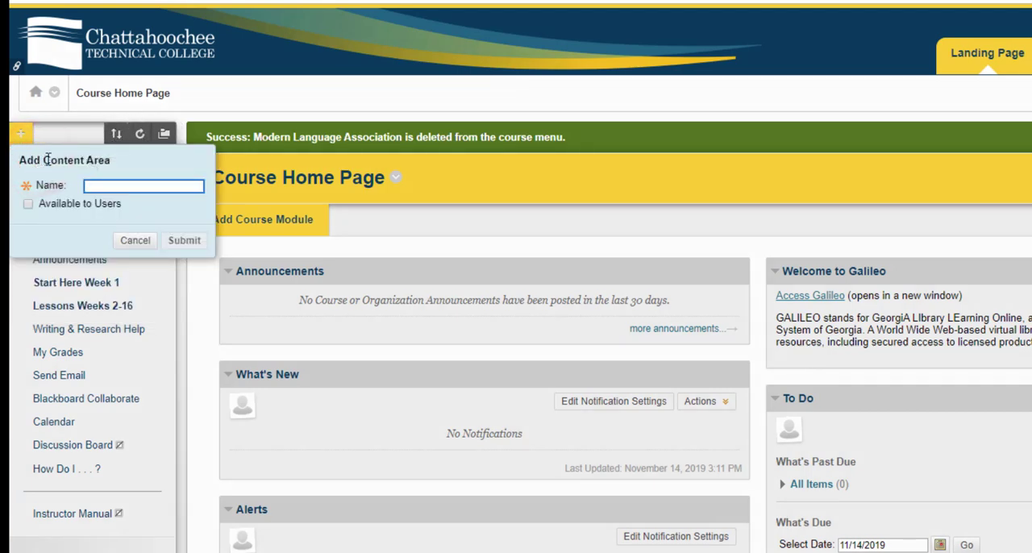
{"action": "type", "text": "Weekly Assignments"}
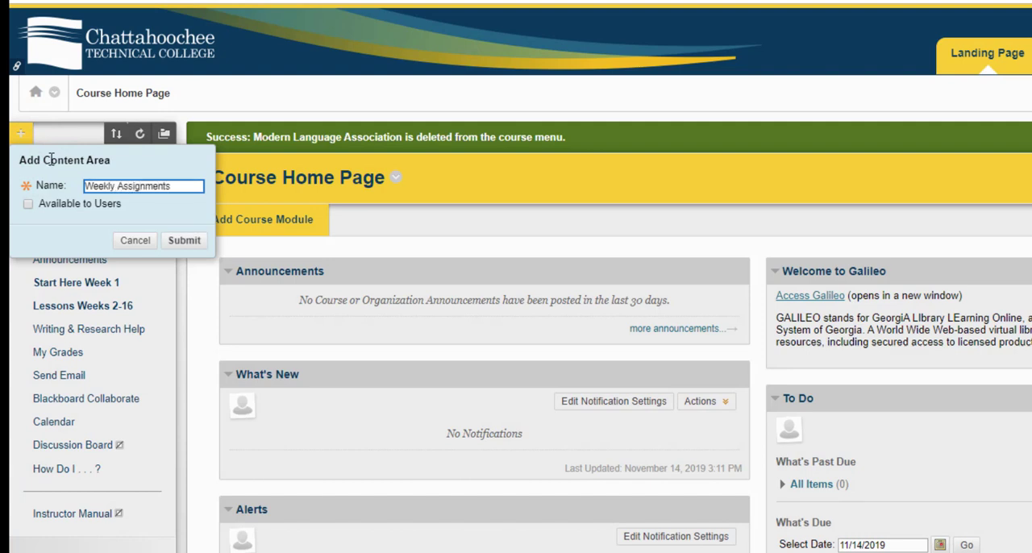
{"action": "left_click", "coordinate": [28, 204]}
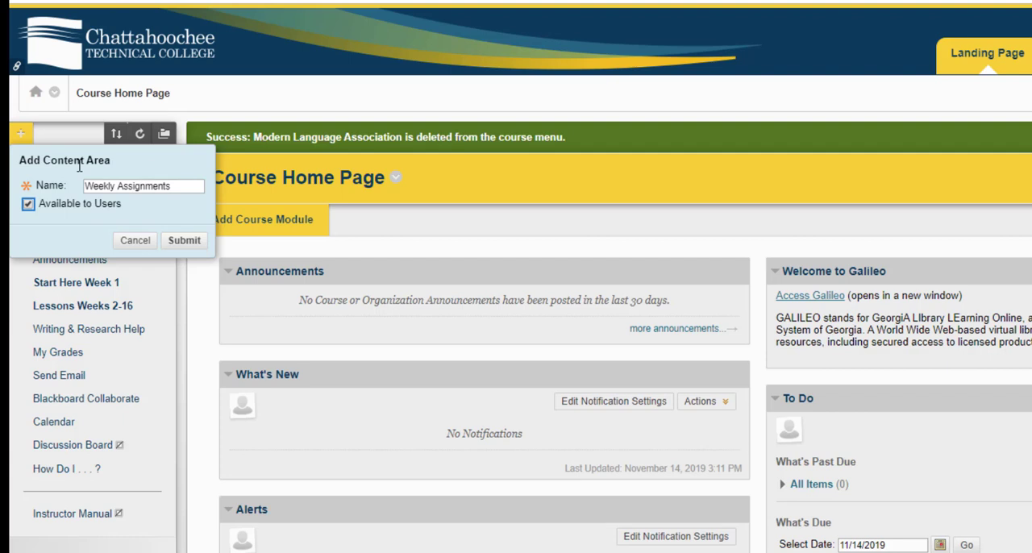
{"action": "left_click", "coordinate": [184, 240]}
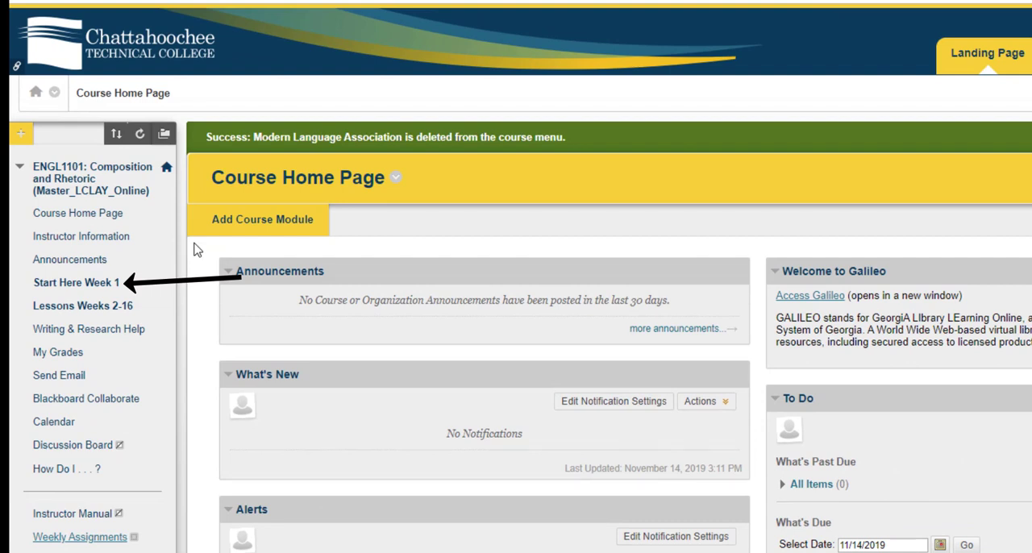
View the Start Here Week 1, Lessons Weeks 2-16 and Weekly Assignments content areas in turn
{"action": "left_click", "coordinate": [74, 286]}
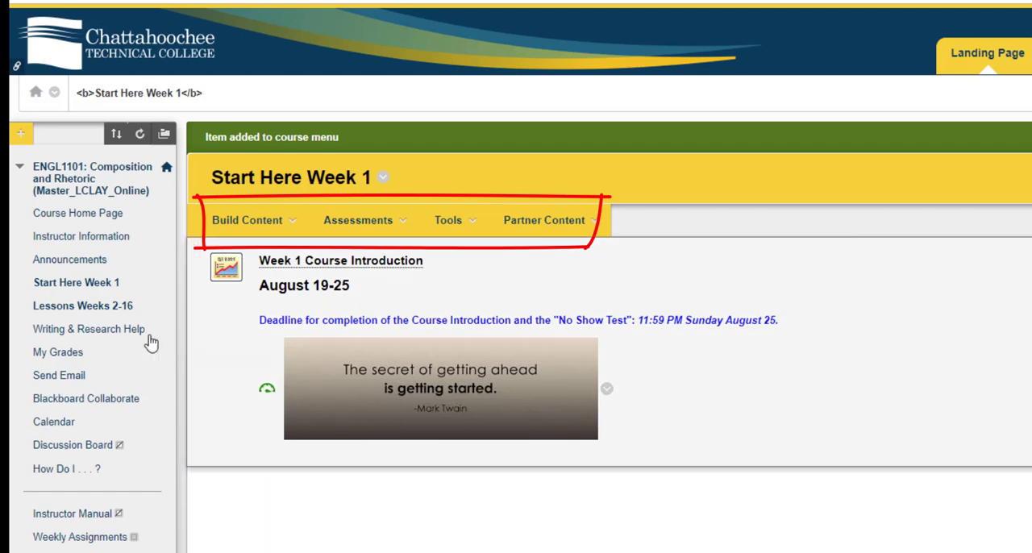
{"action": "left_click", "coordinate": [82, 307]}
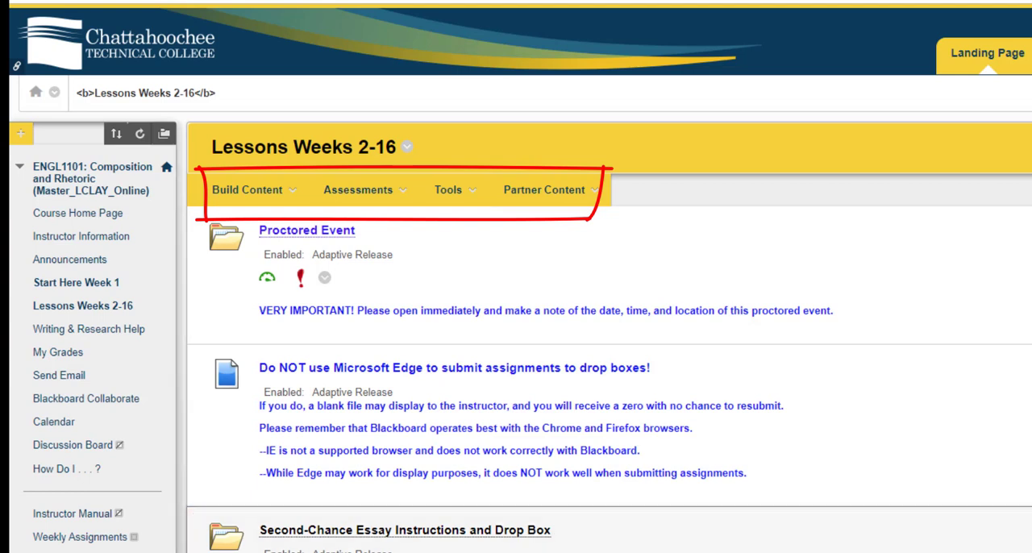
{"action": "left_click", "coordinate": [68, 538]}
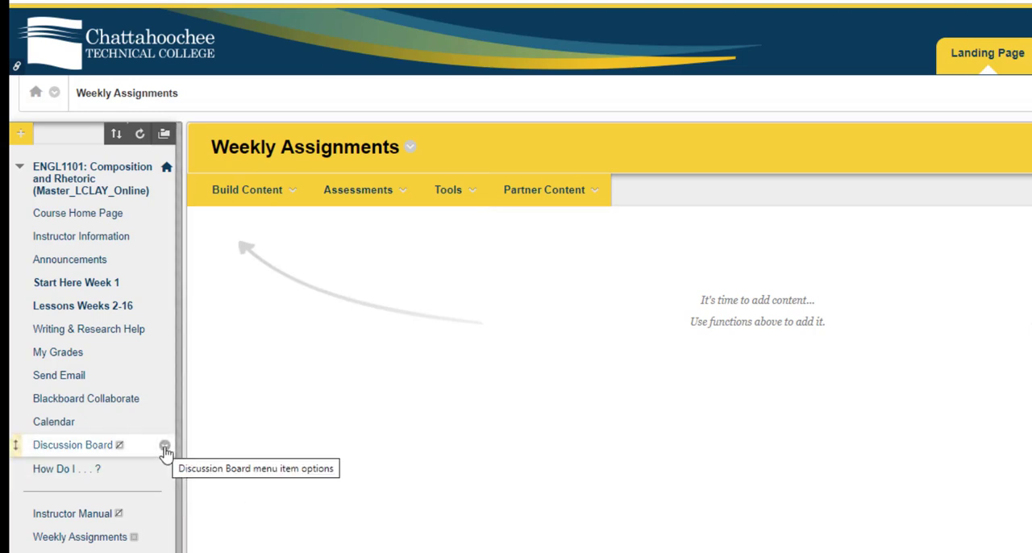
Show the Discussion Board link in the course menu, and hide it again
{"action": "left_click", "coordinate": [165, 449]}
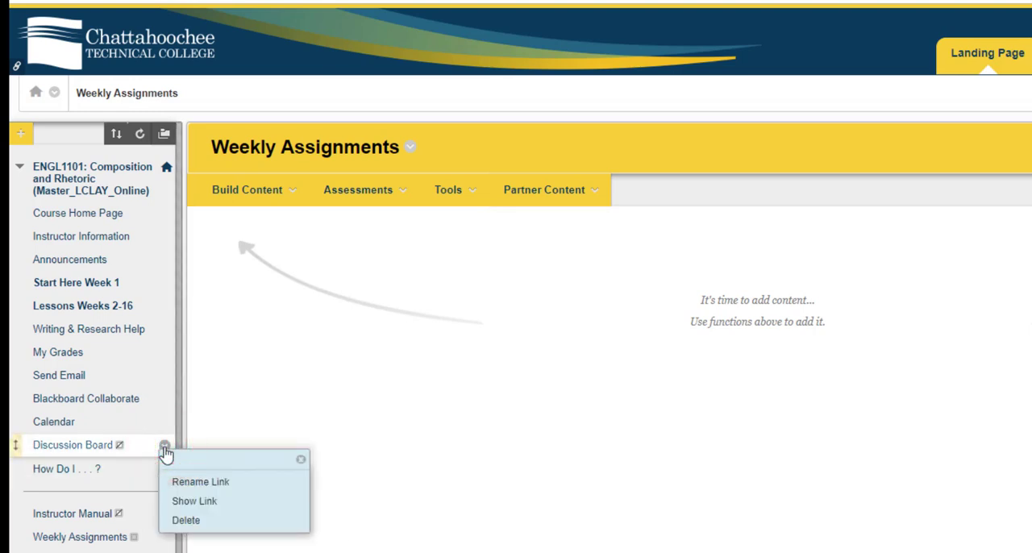
{"action": "left_click", "coordinate": [200, 501]}
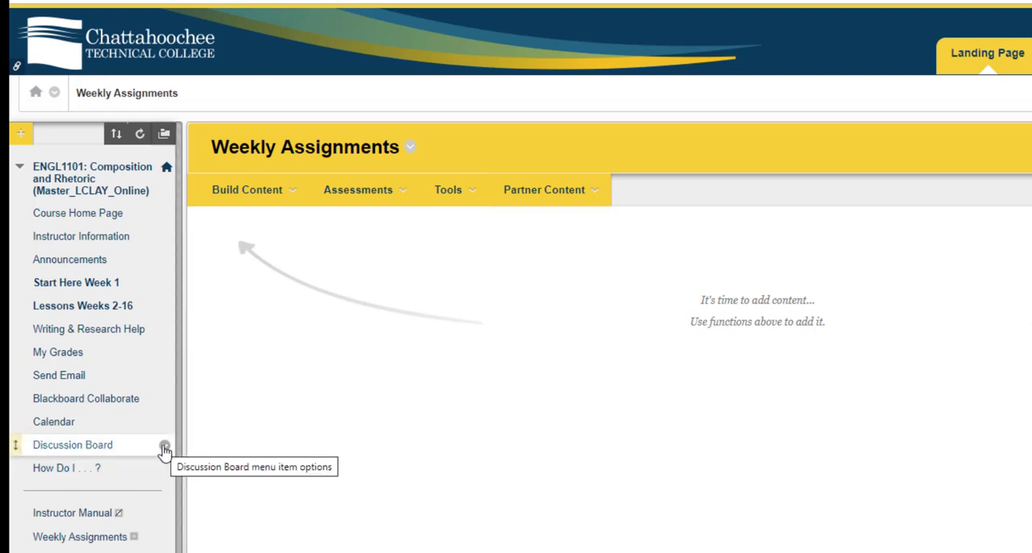
{"action": "left_click", "coordinate": [164, 449]}
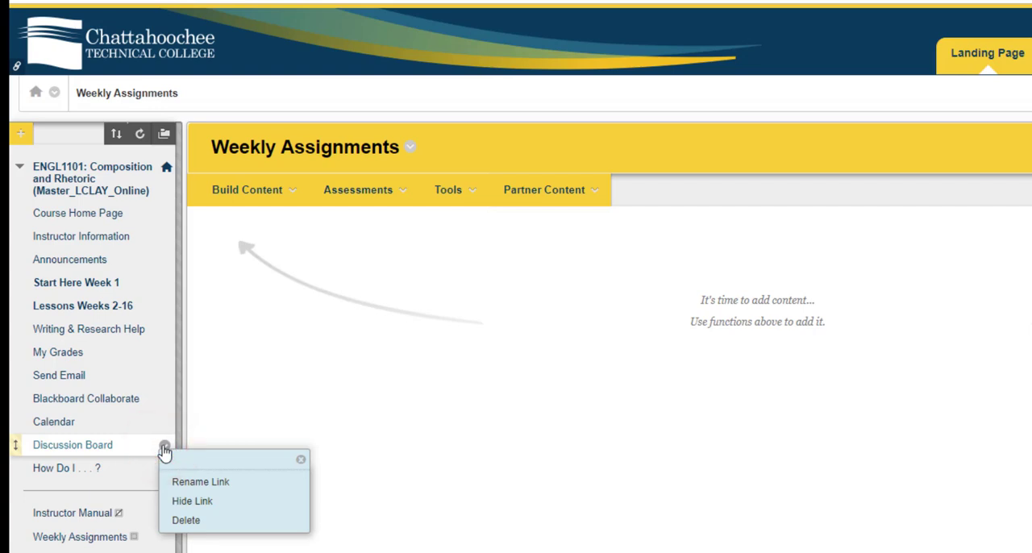
{"action": "left_click", "coordinate": [202, 502]}
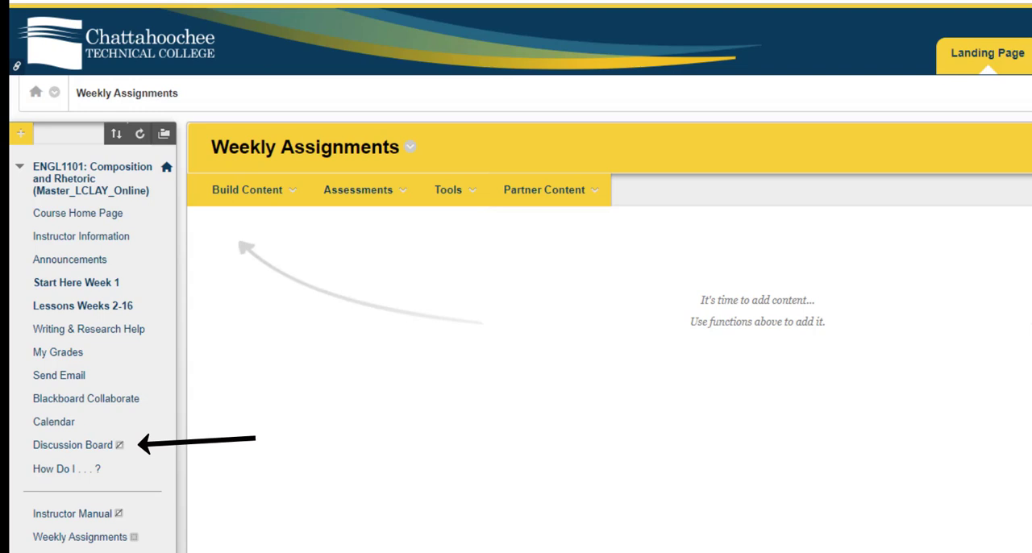
Fill in a new tool link of type Calendar, named Calendar and available to users, and cancel it
{"action": "left_click", "coordinate": [20, 134]}
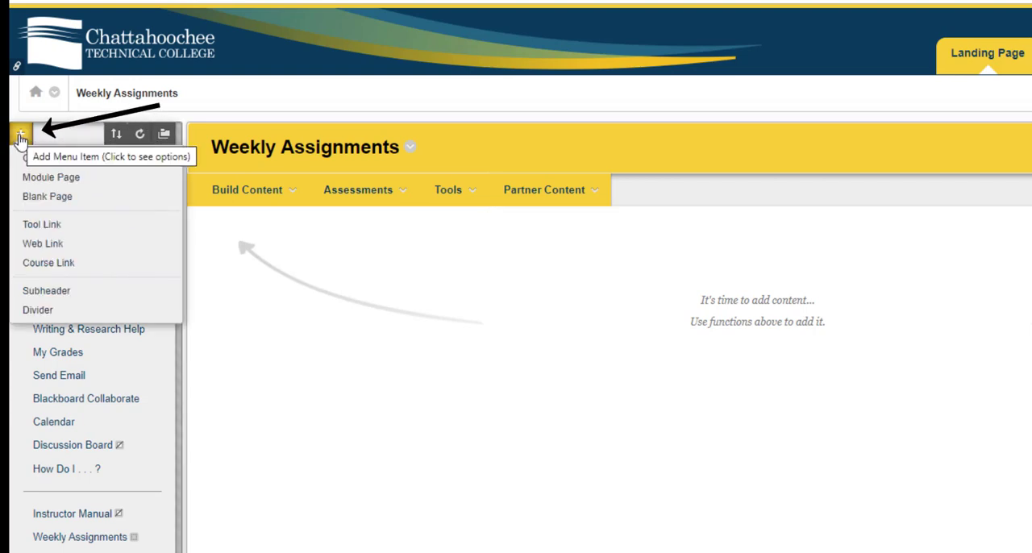
{"action": "left_click", "coordinate": [39, 229]}
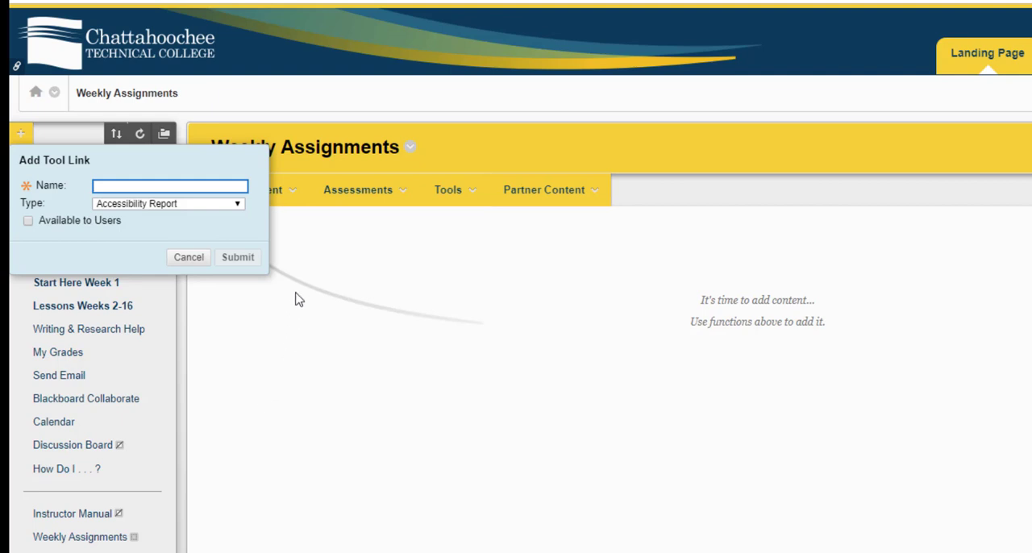
{"action": "left_click", "coordinate": [238, 204]}
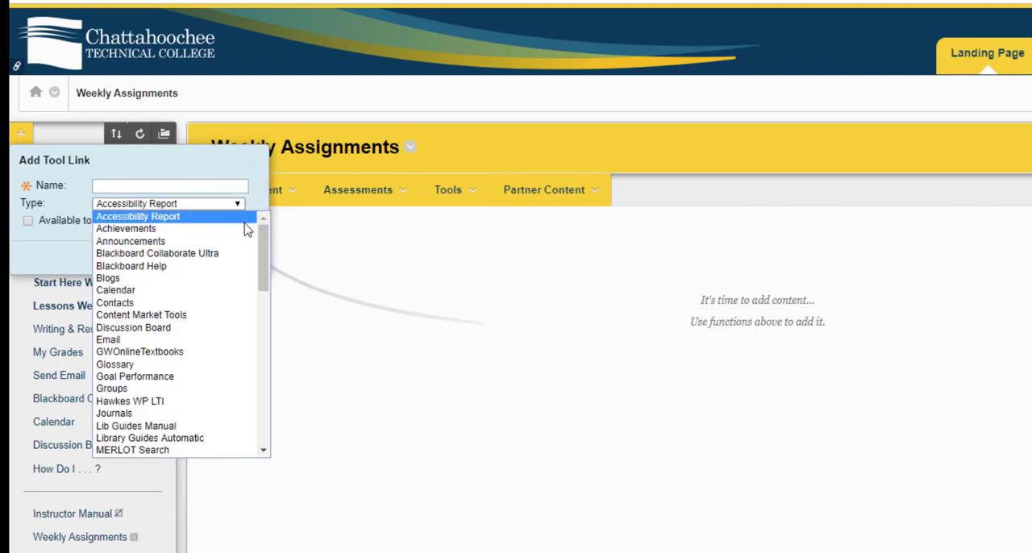
{"action": "left_click", "coordinate": [242, 291]}
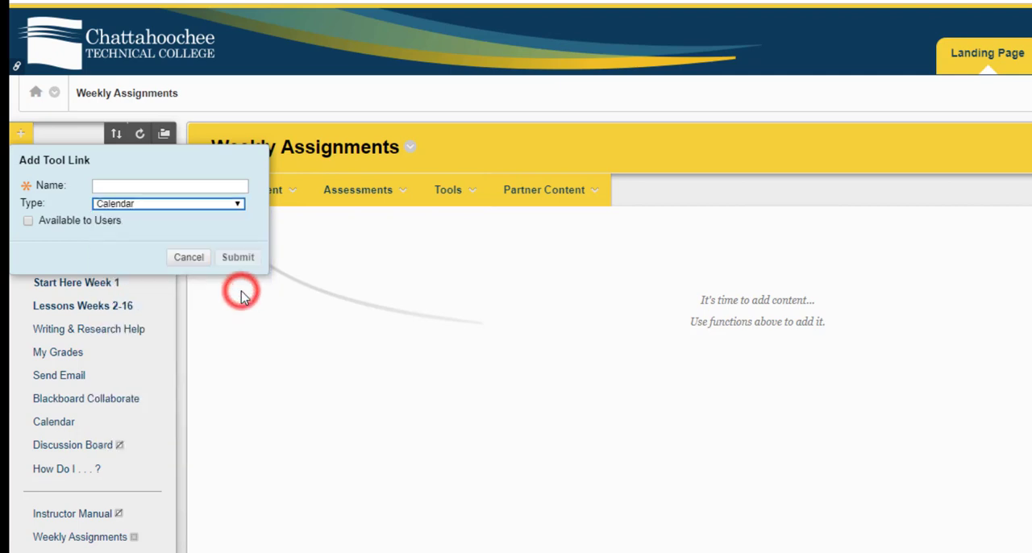
{"action": "left_click", "coordinate": [180, 184]}
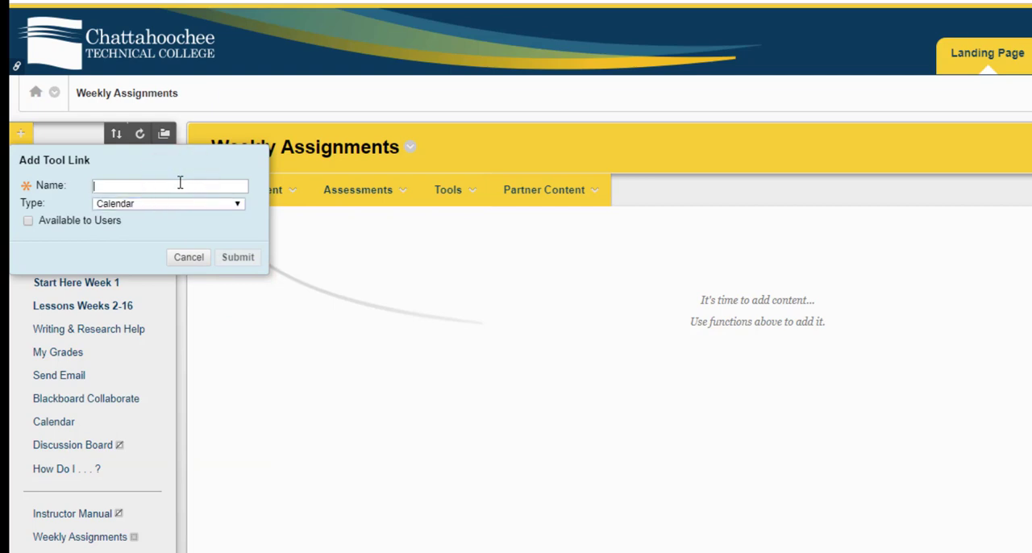
{"action": "type", "text": "Calendar"}
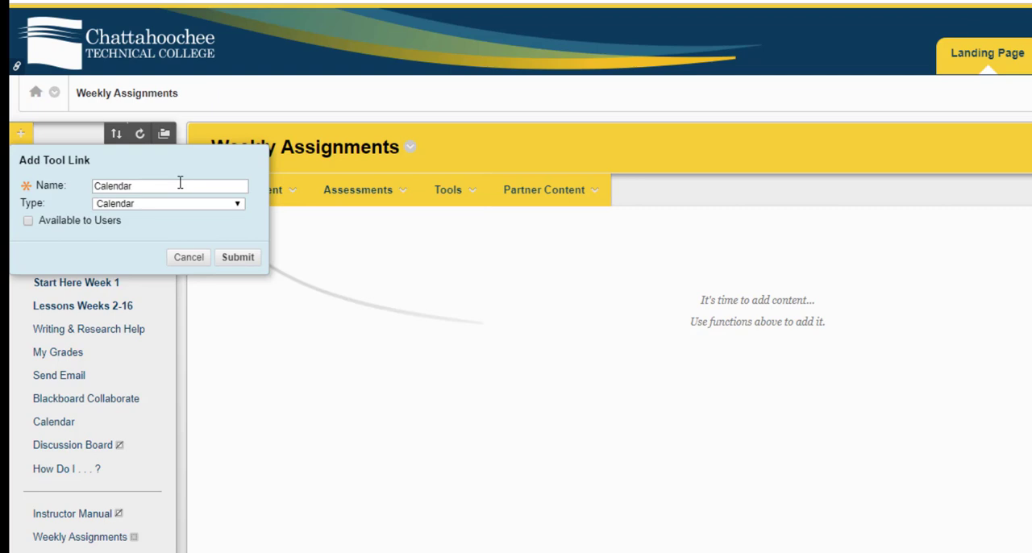
{"action": "left_click", "coordinate": [27, 222]}
{"action": "left_click", "coordinate": [190, 256]}
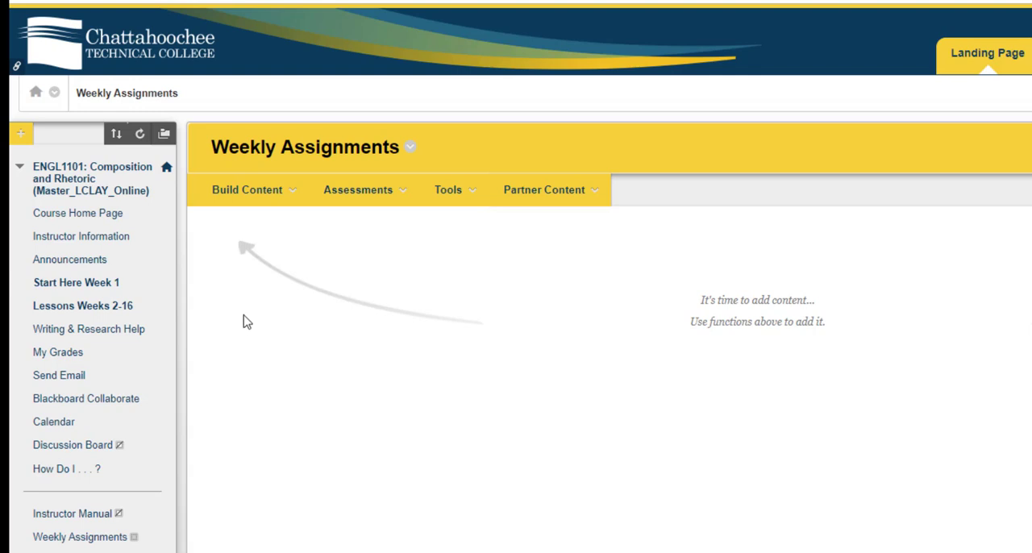
{"action": "left_click", "coordinate": [22, 134]}
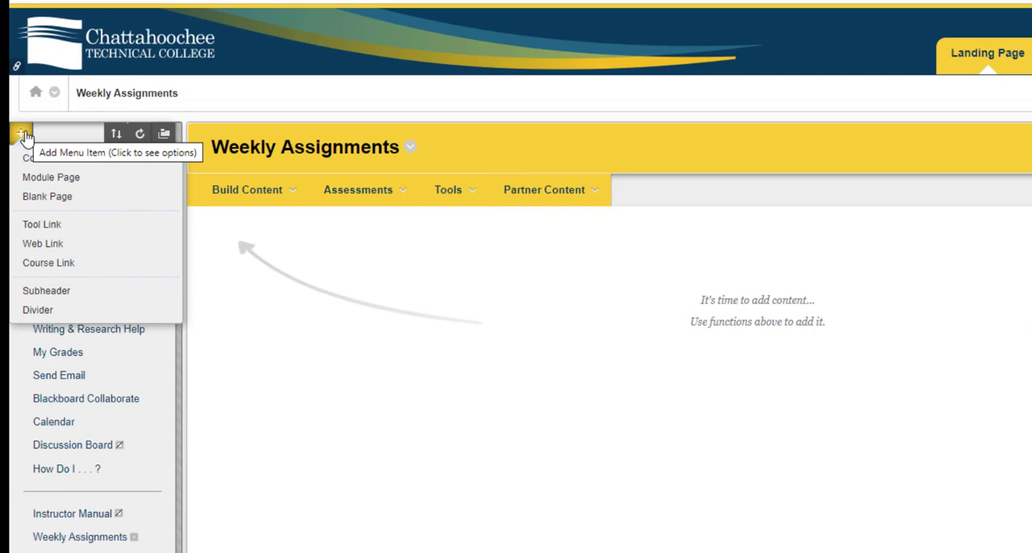
{"action": "left_click", "coordinate": [46, 243]}
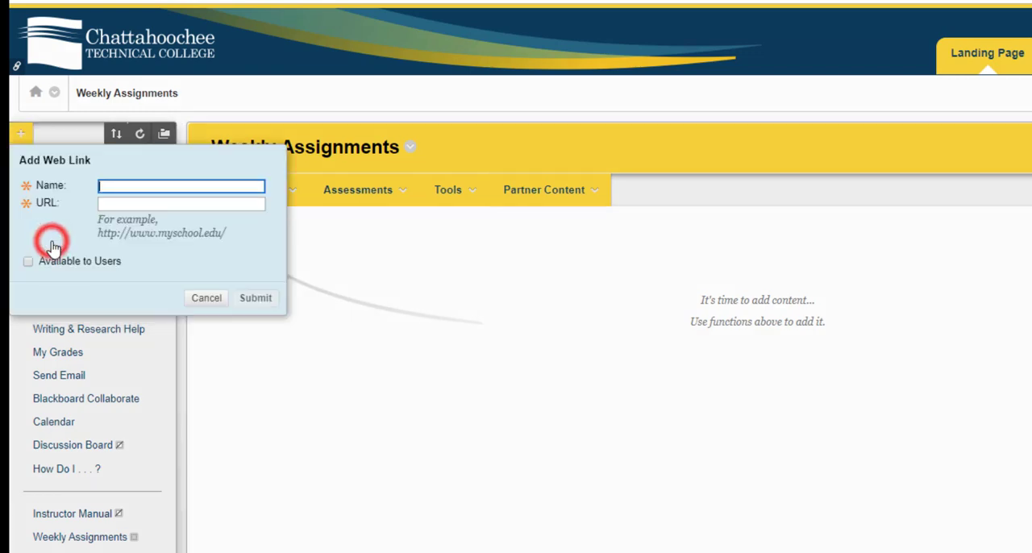
{"action": "left_click", "coordinate": [135, 206]}
{"action": "right_click", "coordinate": [134, 206]}
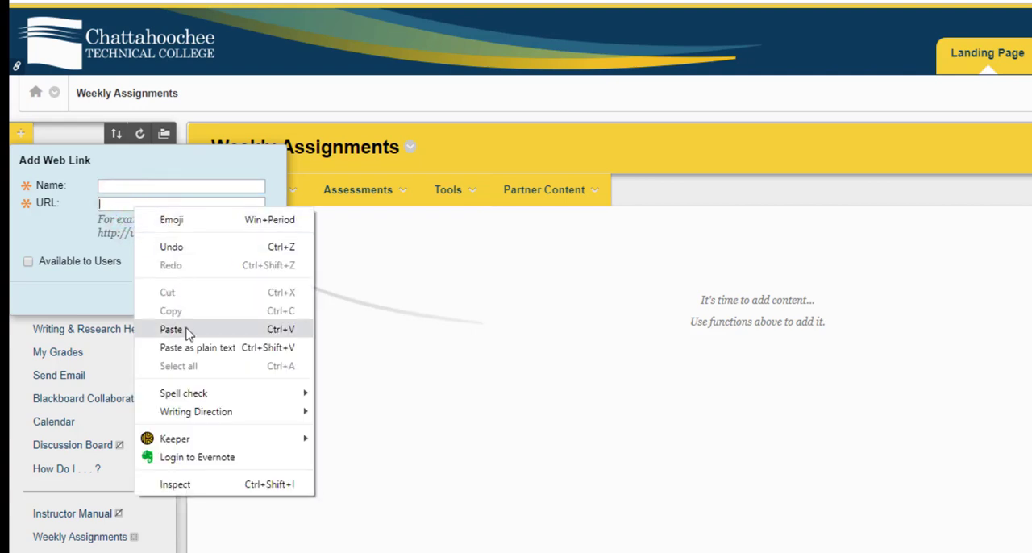
{"action": "left_click", "coordinate": [187, 329]}
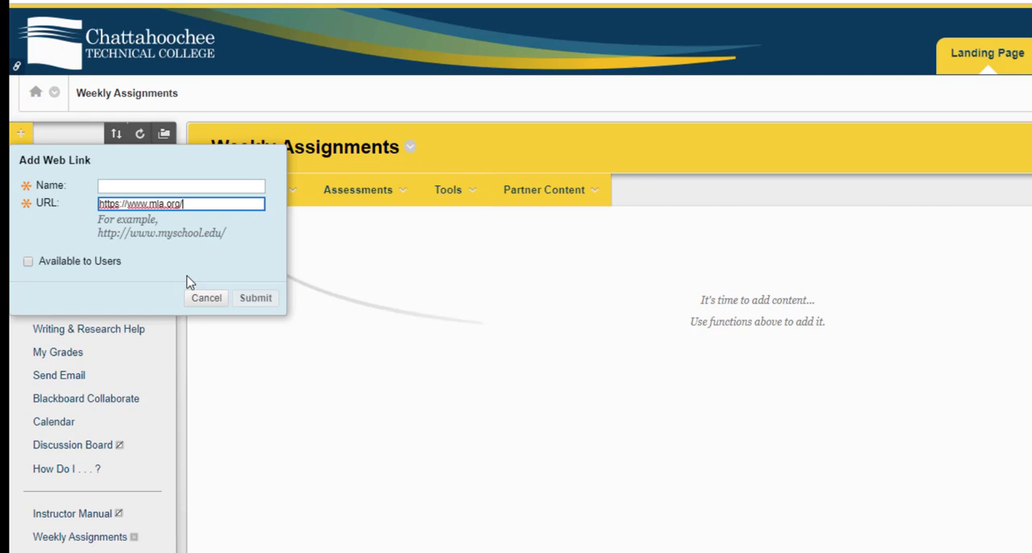
{"action": "left_click", "coordinate": [128, 187]}
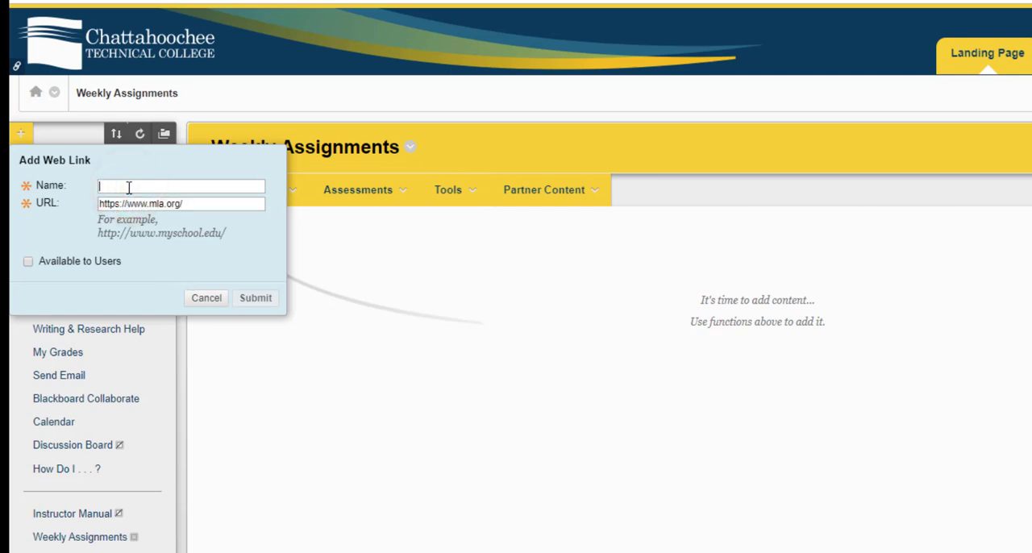
{"action": "type", "text": "Modern"}
{"action": "type", "text": "Lan"}
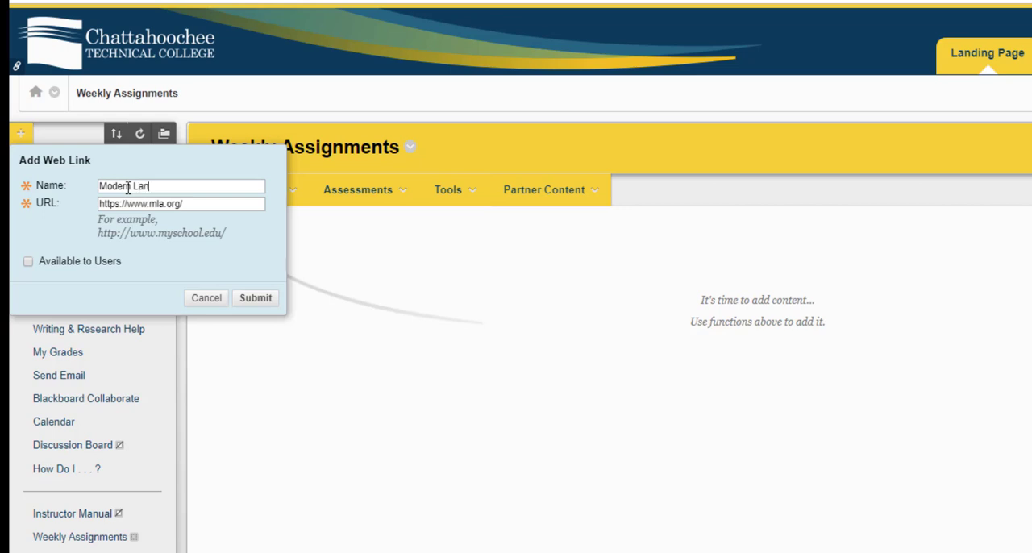
{"action": "type", "text": "guage Association"}
{"action": "left_click", "coordinate": [28, 262]}
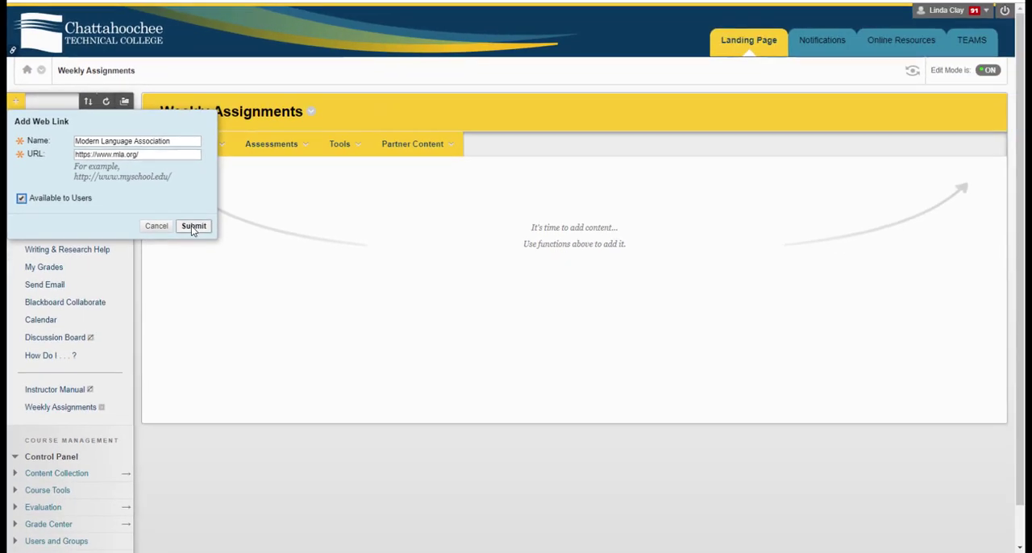
{"action": "left_click", "coordinate": [253, 297]}
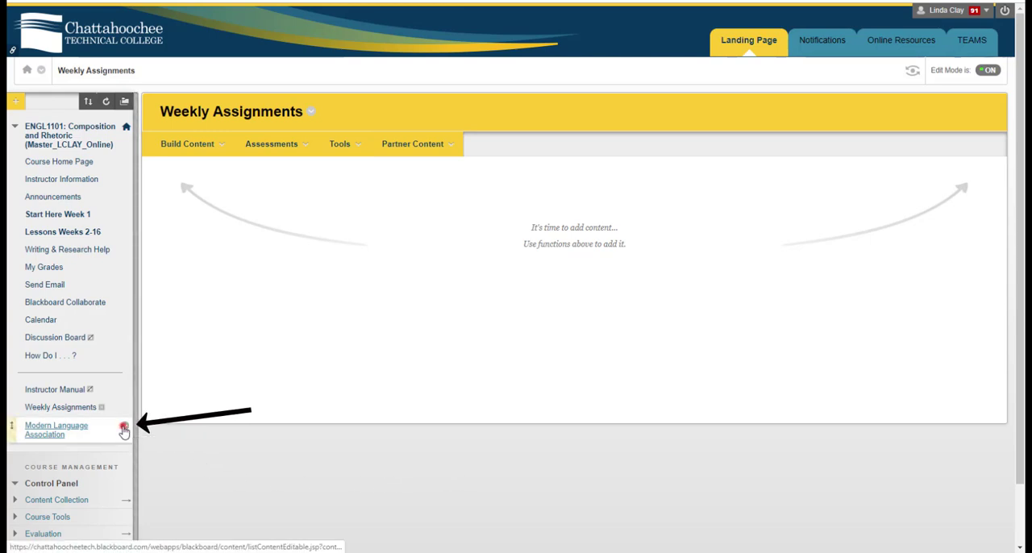
Move the Modern Language Association link to directly below Calendar in the course menu
{"action": "left_click", "coordinate": [125, 429]}
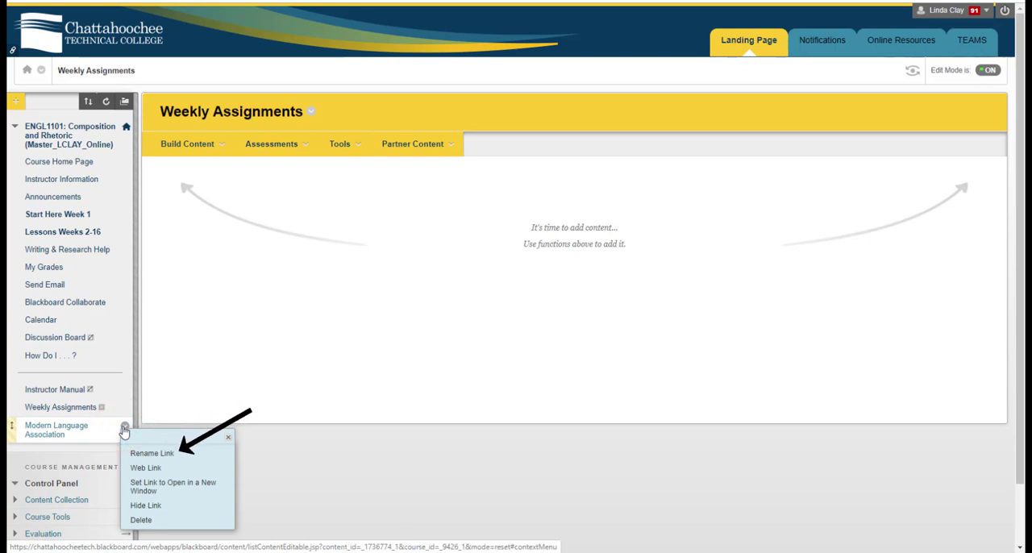
{"action": "left_click", "coordinate": [230, 437]}
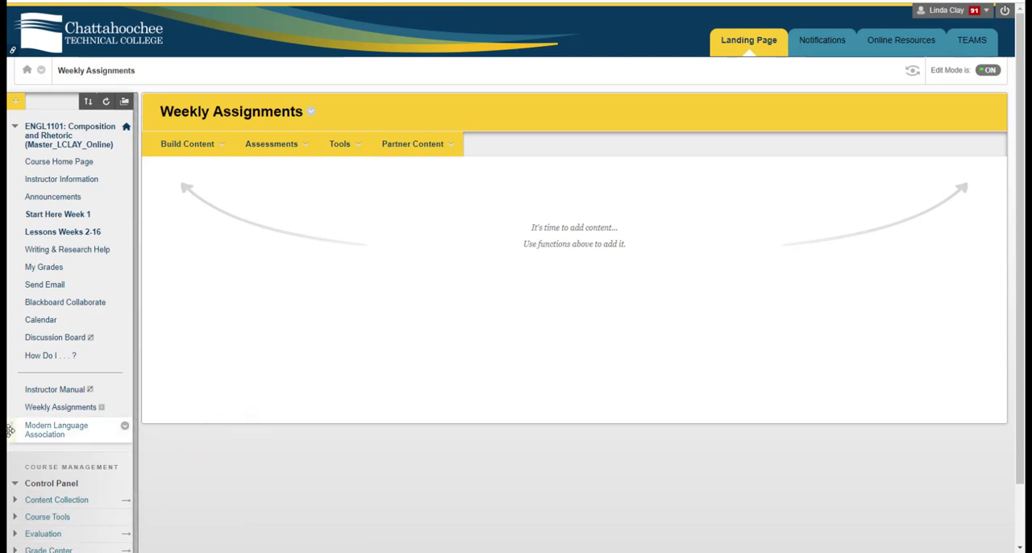
{"action": "left_click_drag", "start_coordinate": [10, 429], "coordinate": [11, 340]}
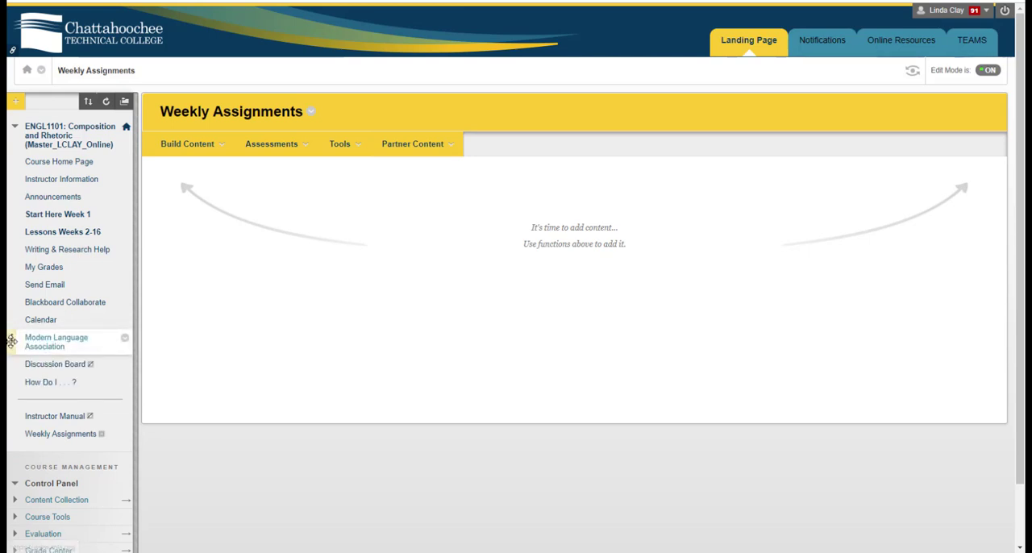
{"action": "left_click", "coordinate": [11, 341]}
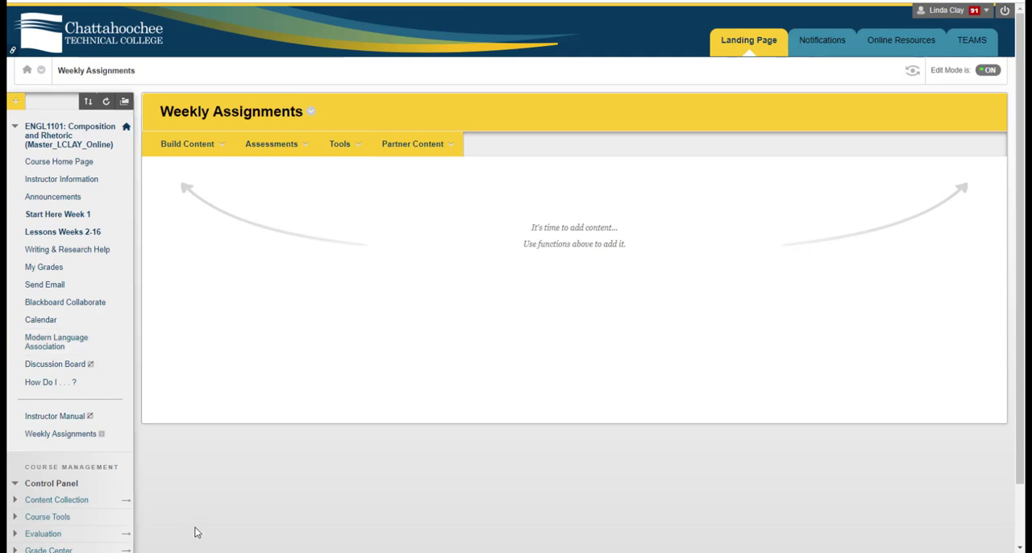
Examine the item options of the Modern Language Association, Discussion Board and Send Email links in the course menu
{"action": "left_click", "coordinate": [124, 342]}
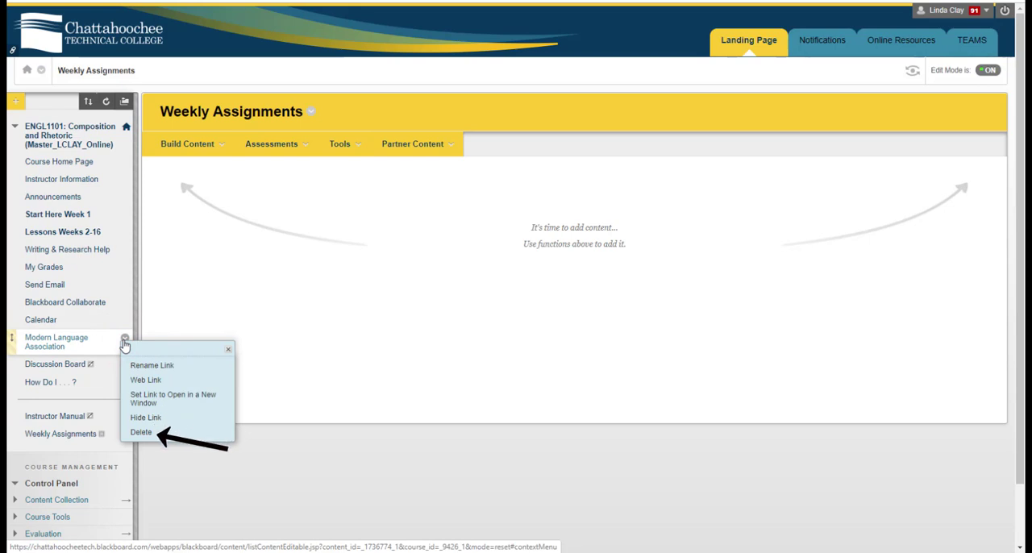
{"action": "left_click", "coordinate": [229, 353]}
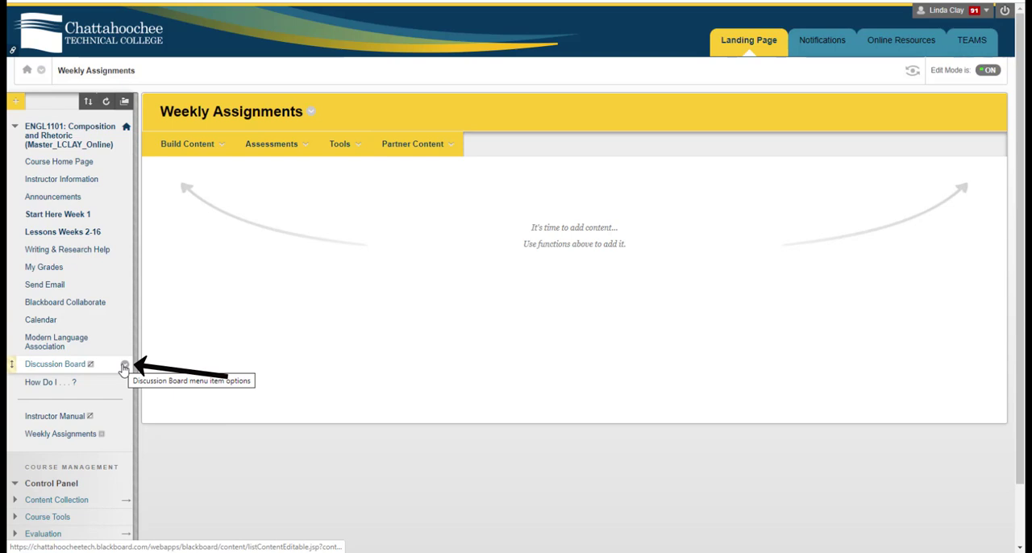
{"action": "left_click", "coordinate": [124, 366]}
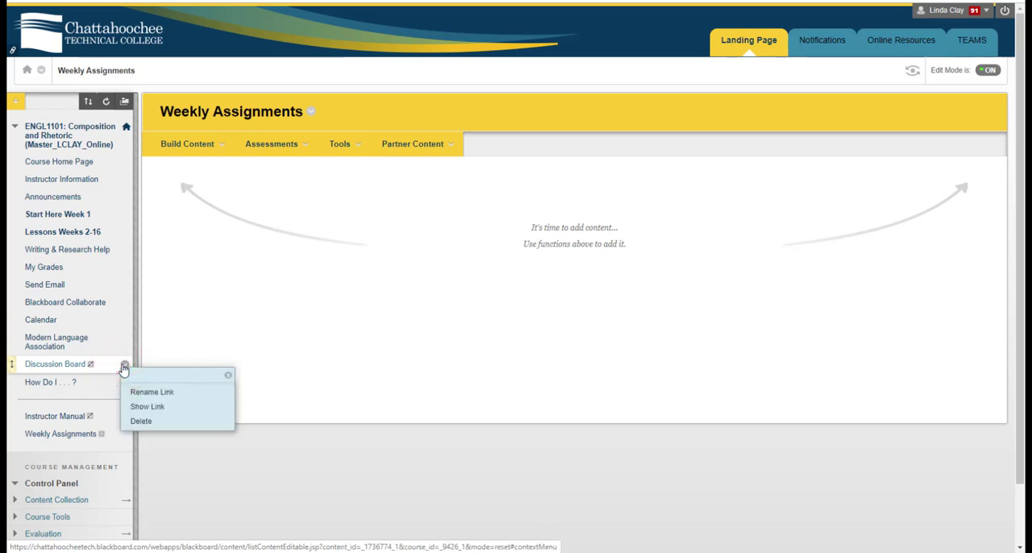
{"action": "left_click", "coordinate": [125, 288]}
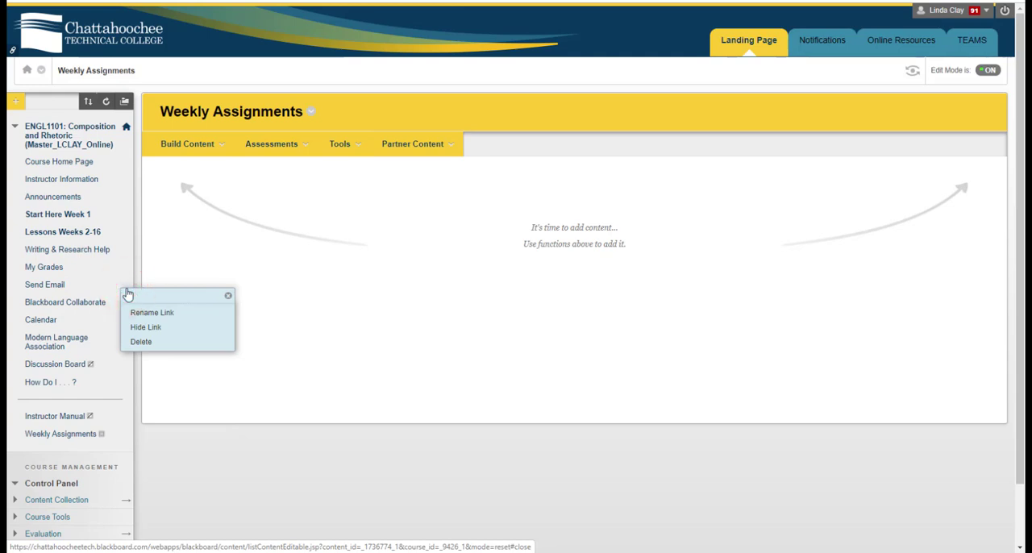
{"action": "left_click", "coordinate": [257, 442]}
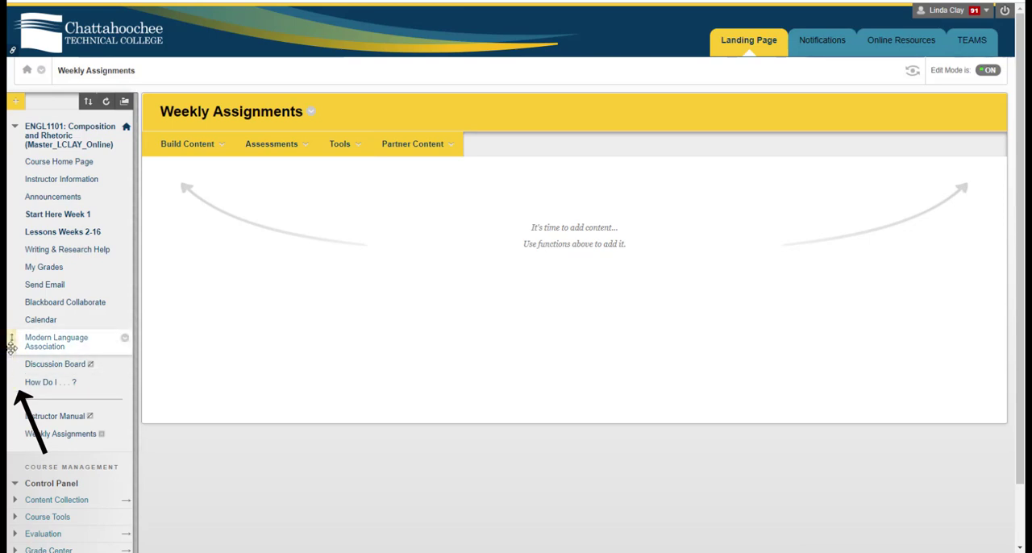
{"action": "mouse_move", "coordinate": [11, 346]}
{"action": "left_mouse_down"}
{"action": "mouse_move", "coordinate": [14, 286]}
{"action": "mouse_move", "coordinate": [24, 344]}
{"action": "left_mouse_up"}
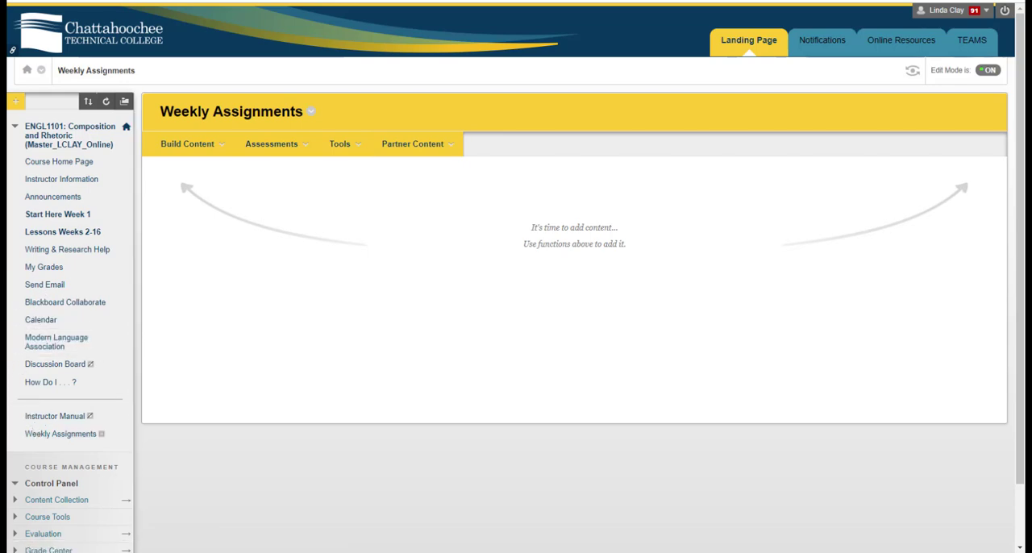